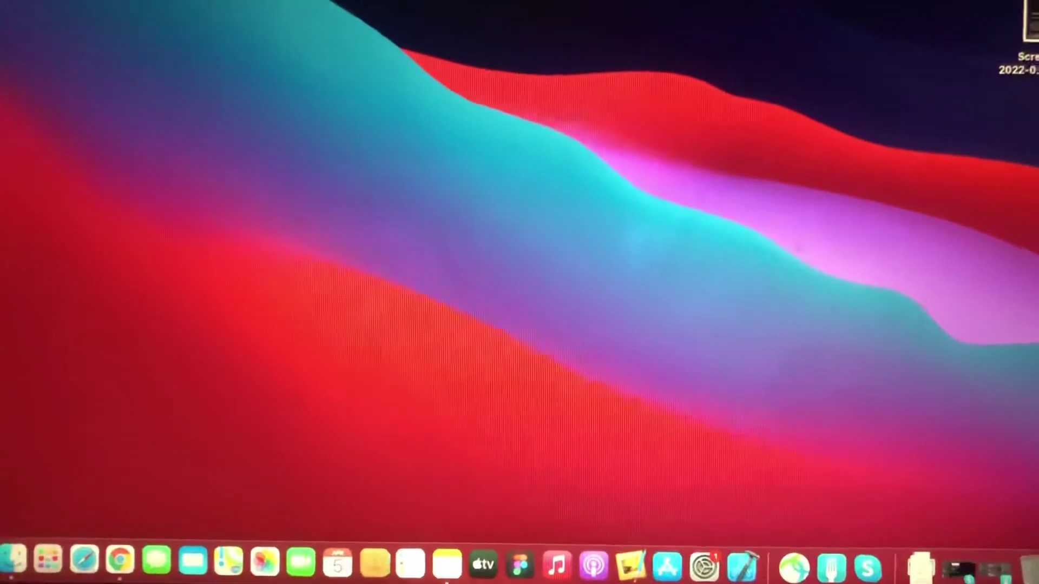
- Launch Chrome, maximize its window, and open the three-dot browser menu
click(129, 560)
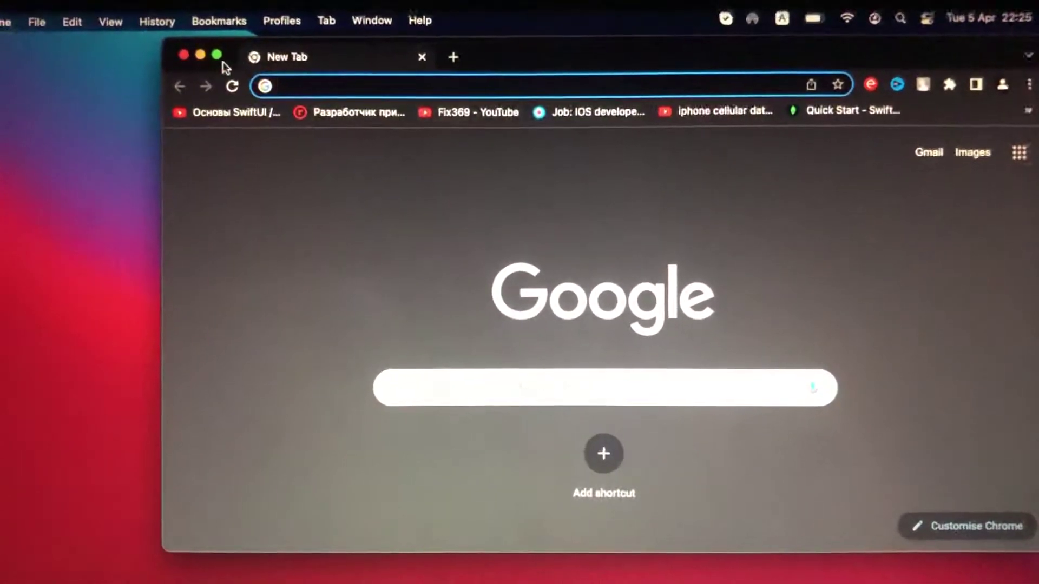
click(214, 60)
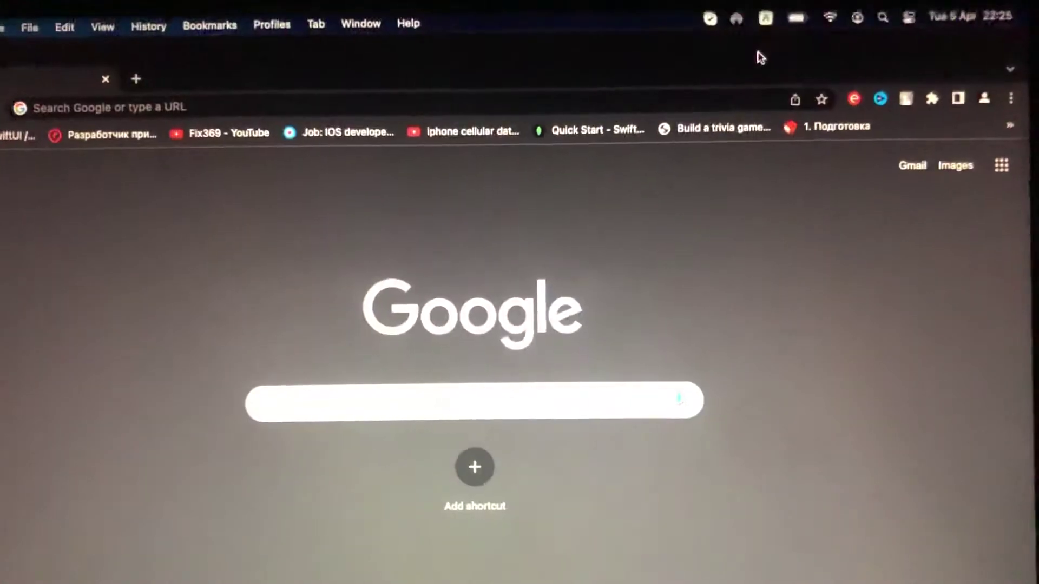
click(1005, 97)
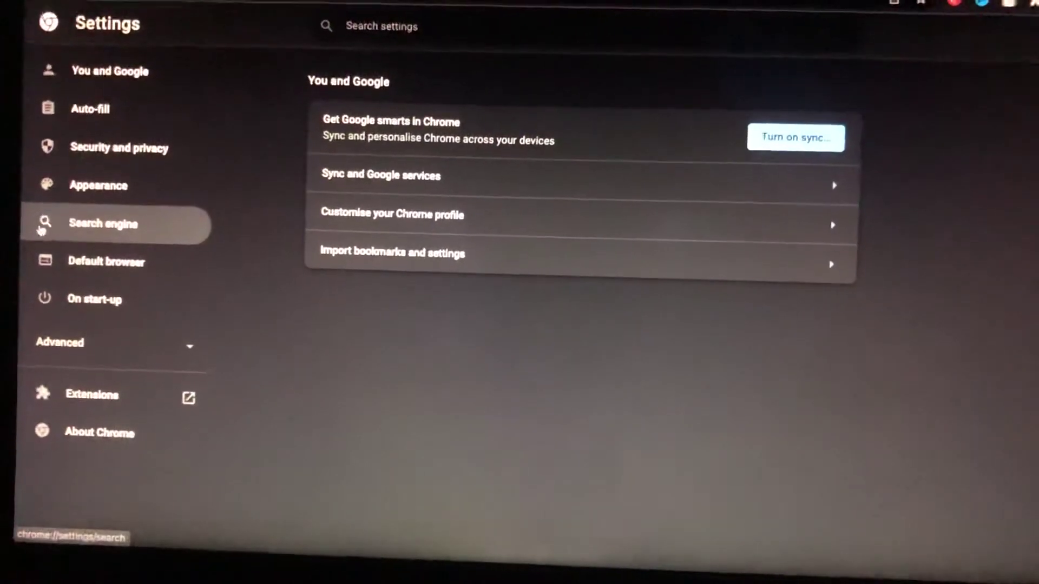
- Open the installed Extensions page and its navigation panel to reach the Chrome Web Store
click(69, 402)
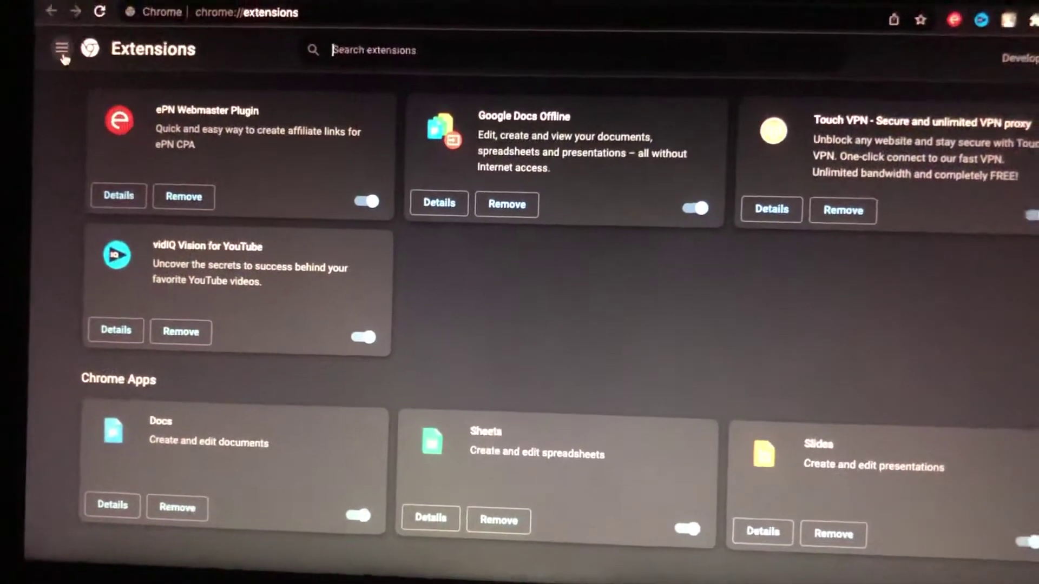
click(63, 50)
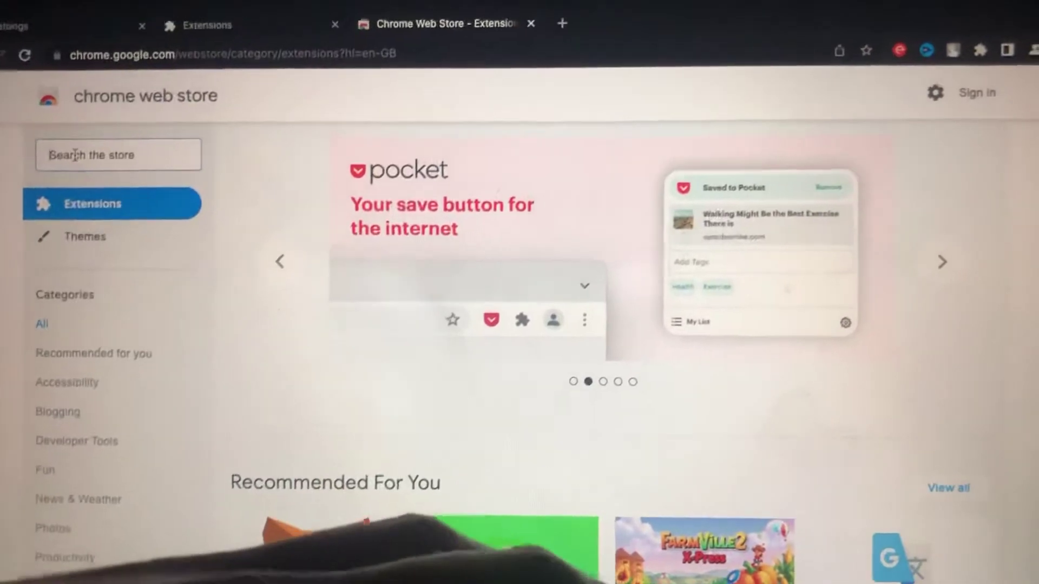
- Search the store for 'instagram', open Desktop For Instagram, and choose Add to Chrome
click(75, 155)
text(in)
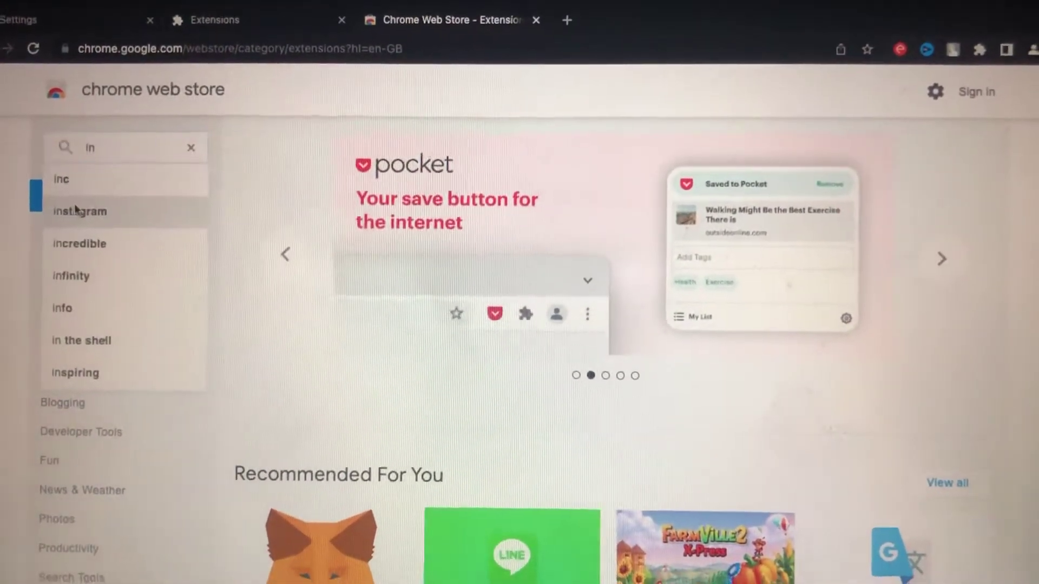
click(81, 215)
click(550, 439)
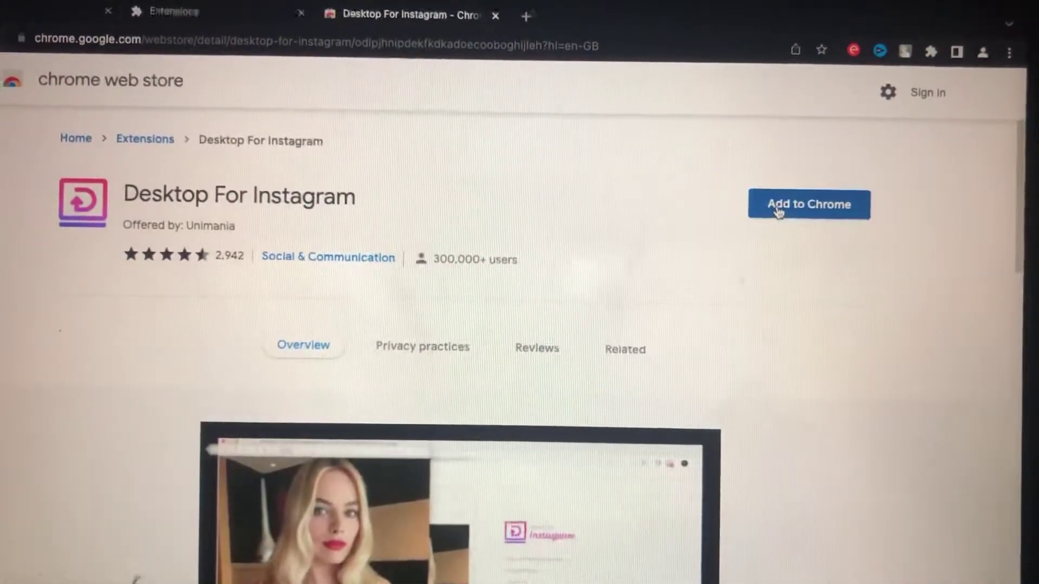
click(778, 210)
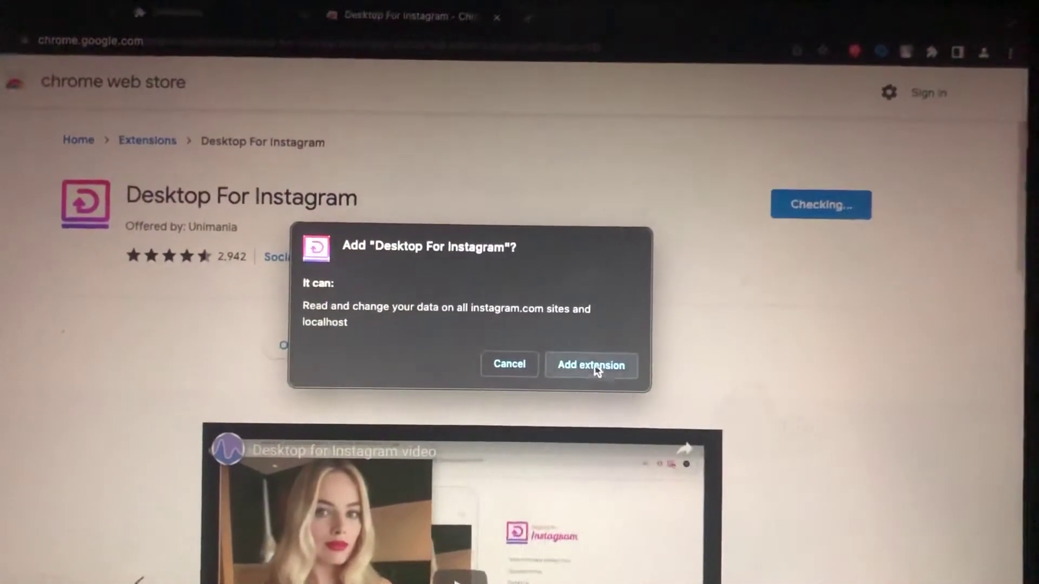
- Confirm adding Desktop For Instagram, then switch its welcome screen to the Log In form
click(597, 368)
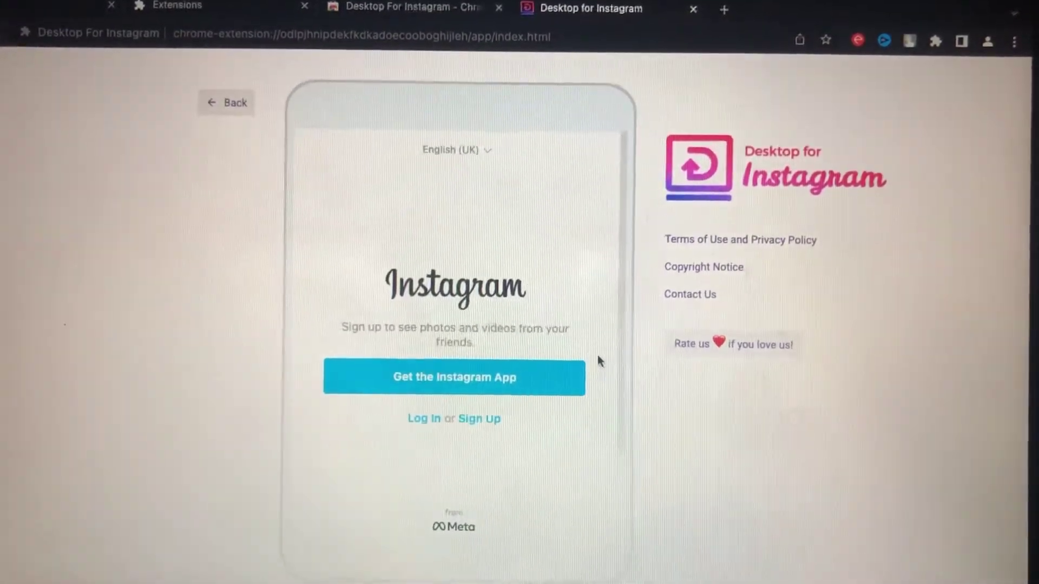
click(428, 416)
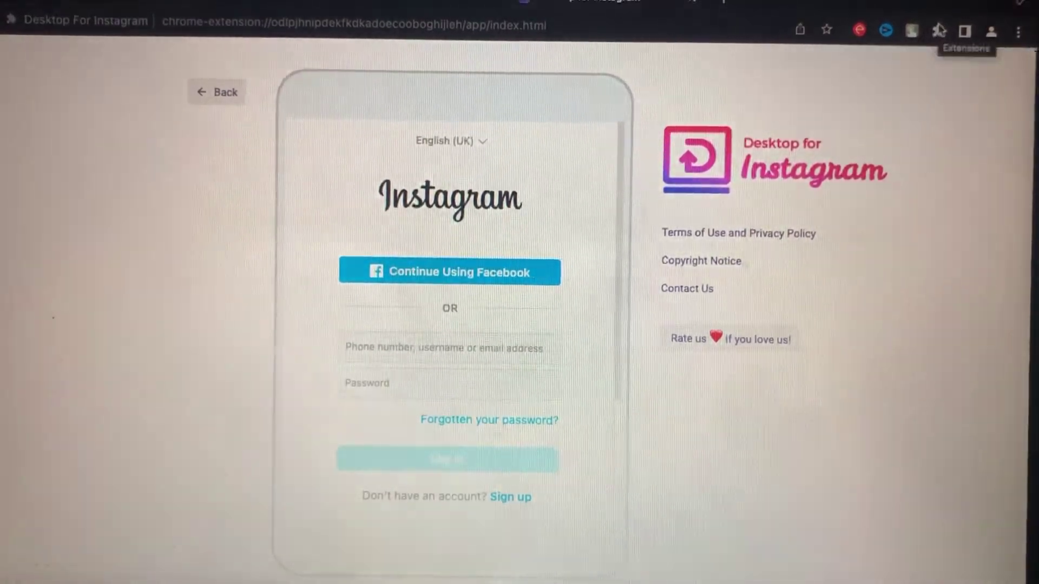
click(939, 29)
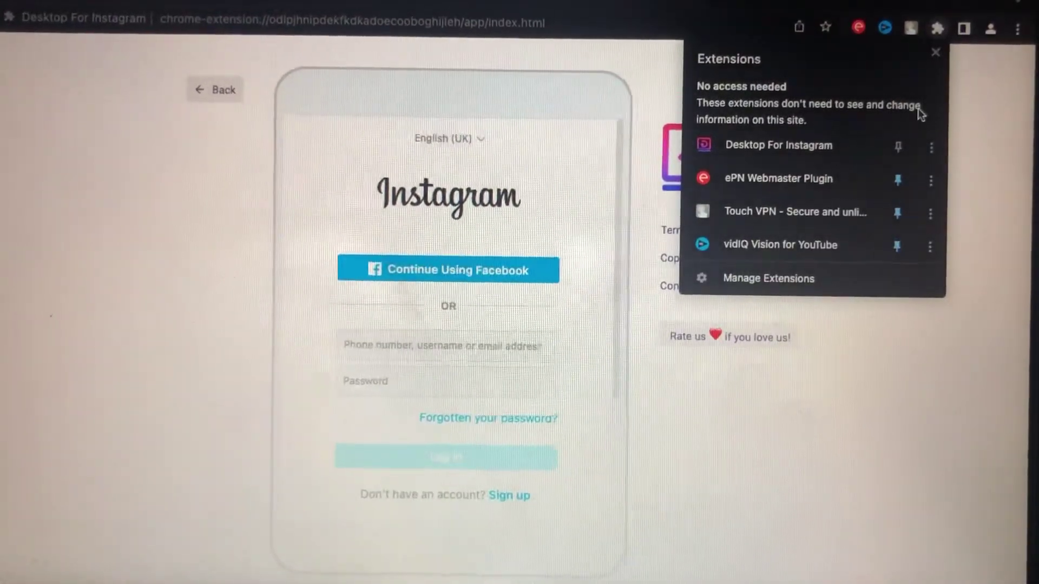
click(896, 149)
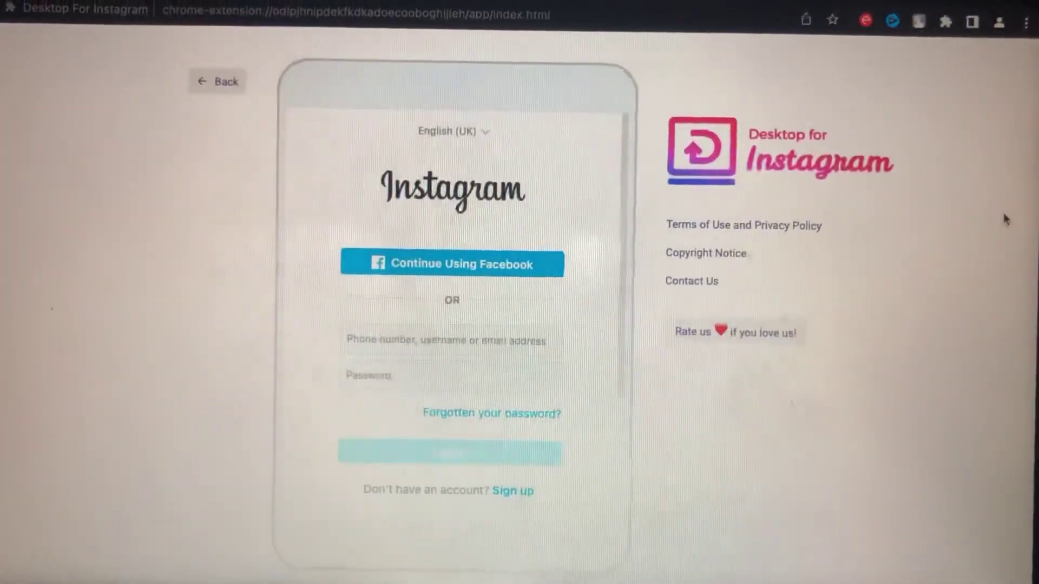